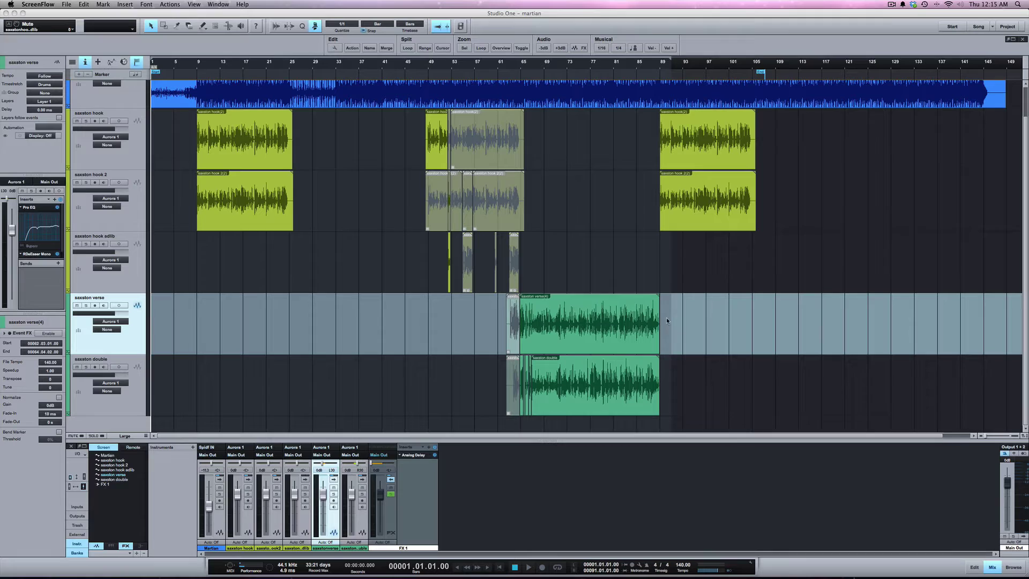
- Select bars 1 to 92 across saxston verse and saxston double and bounce them with Cmd+B
key("super")
left_click_drag(668, 320, 127, 320)
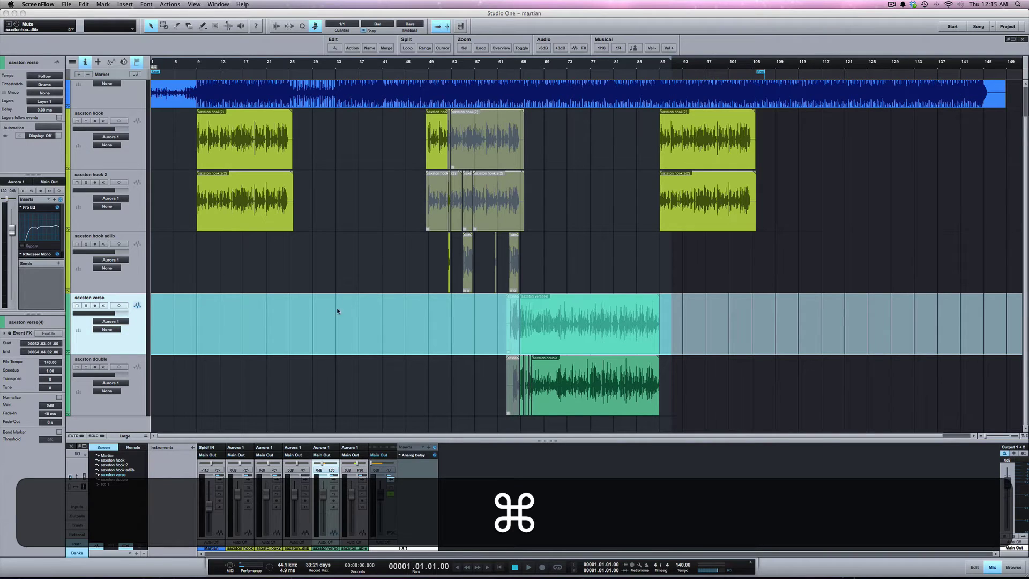
left_click(637, 391, "shift")
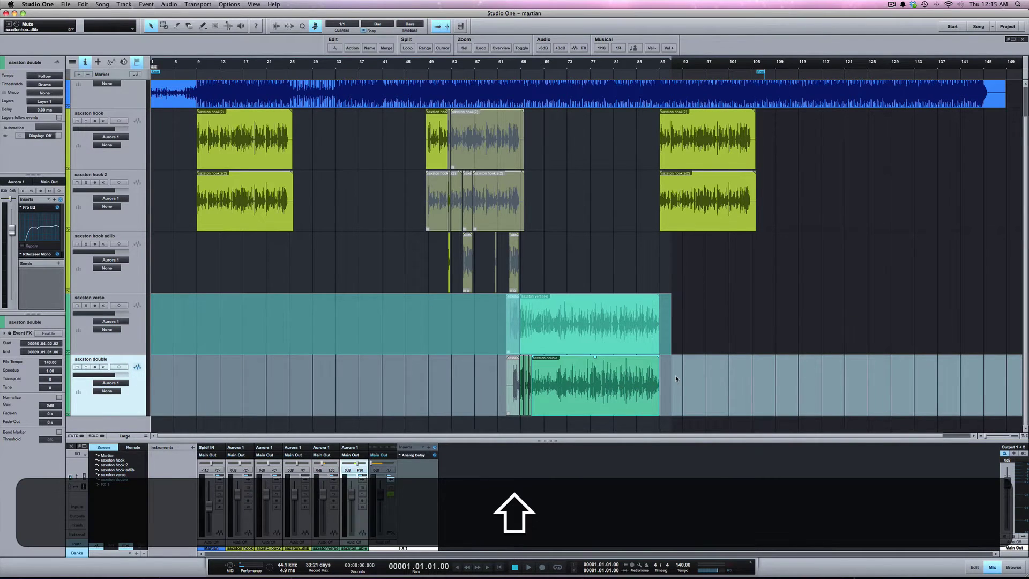
left_click_drag(675, 378, 120, 341)
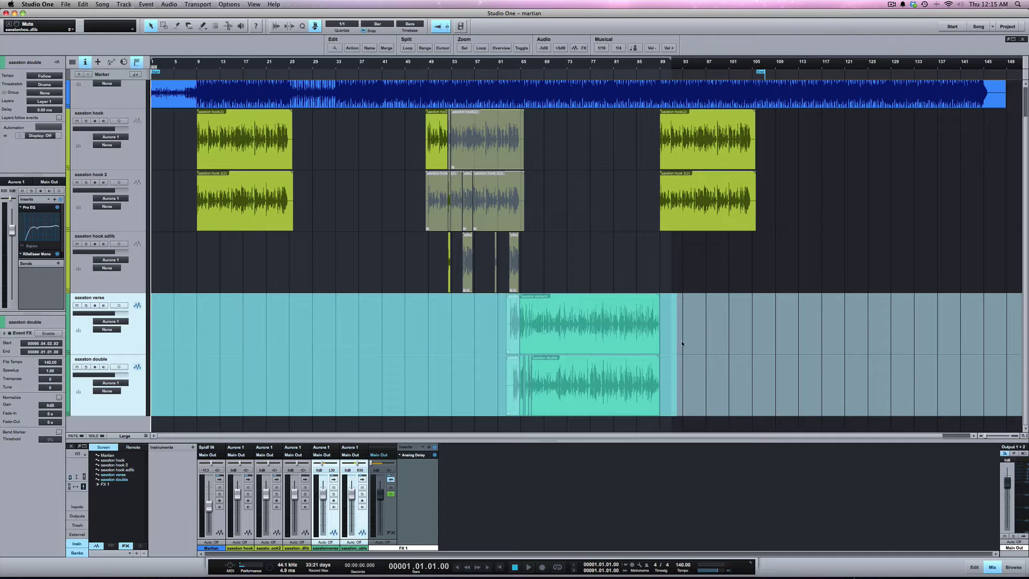
key("super+b")
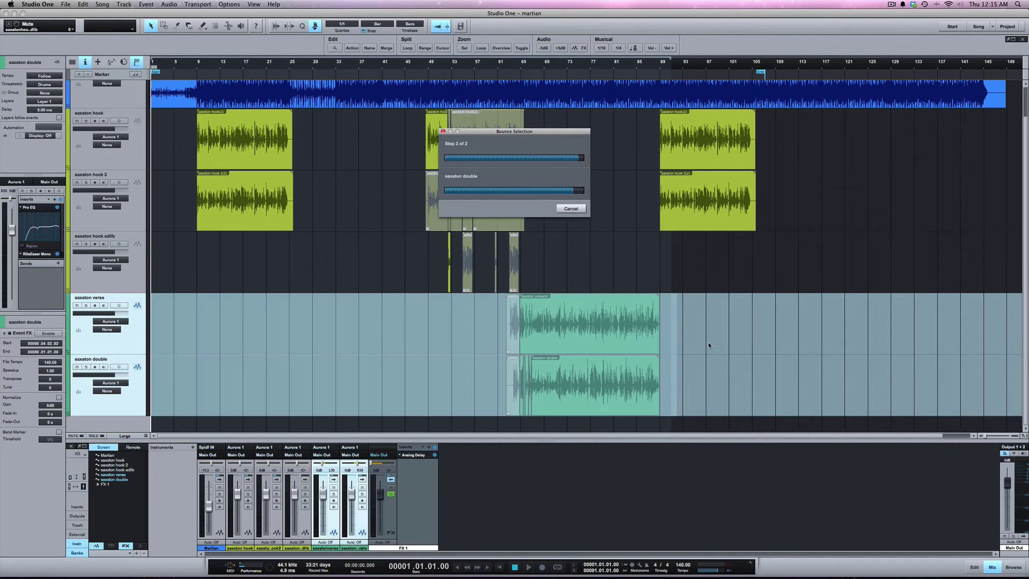
- Undo the bounce on the saxston verse and double events, restoring the original clips
left_click(708, 344)
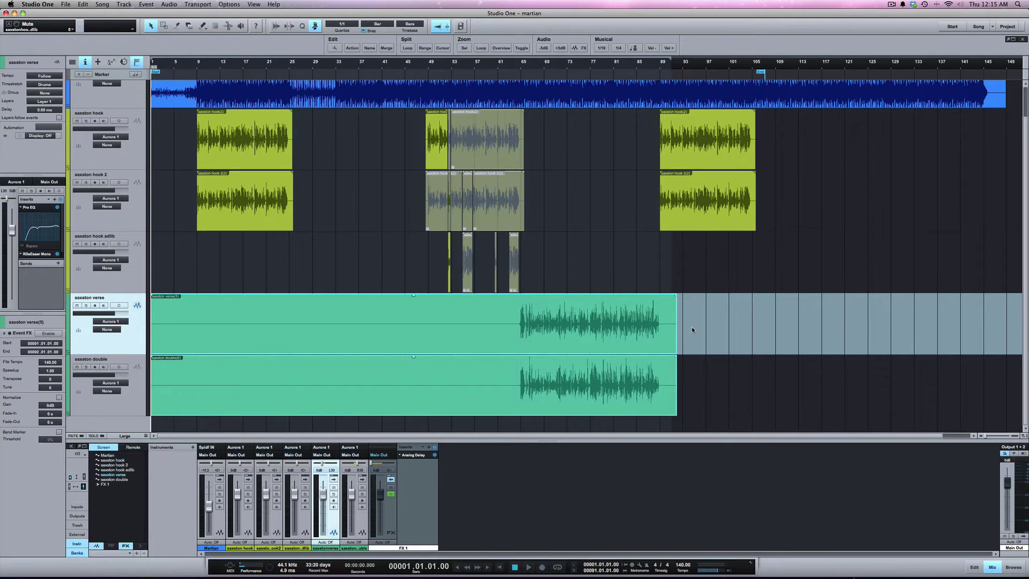
key("super+z")
- Match the loop range to the verse selection from bar 1 to bar 90 and enable looping
left_click(694, 308)
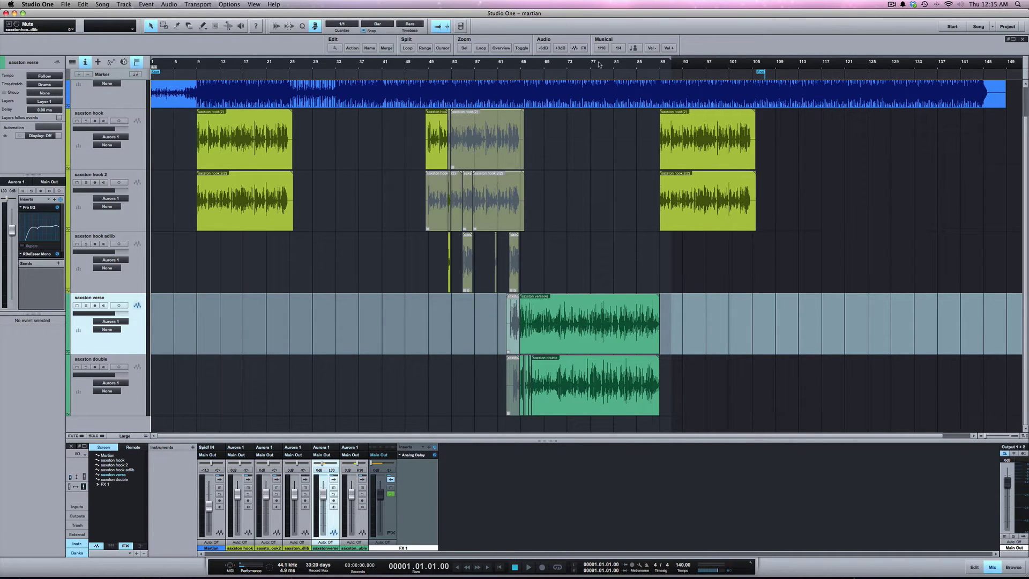
left_click_drag(596, 59, 724, 58)
left_click(636, 52)
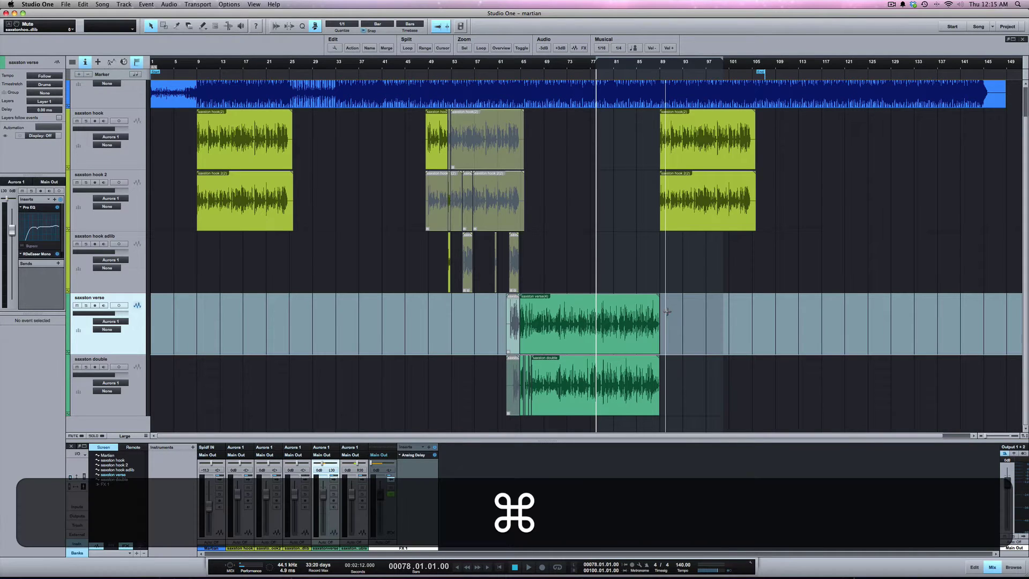
left_click_drag(671, 312, 156, 326)
key("shift+p")
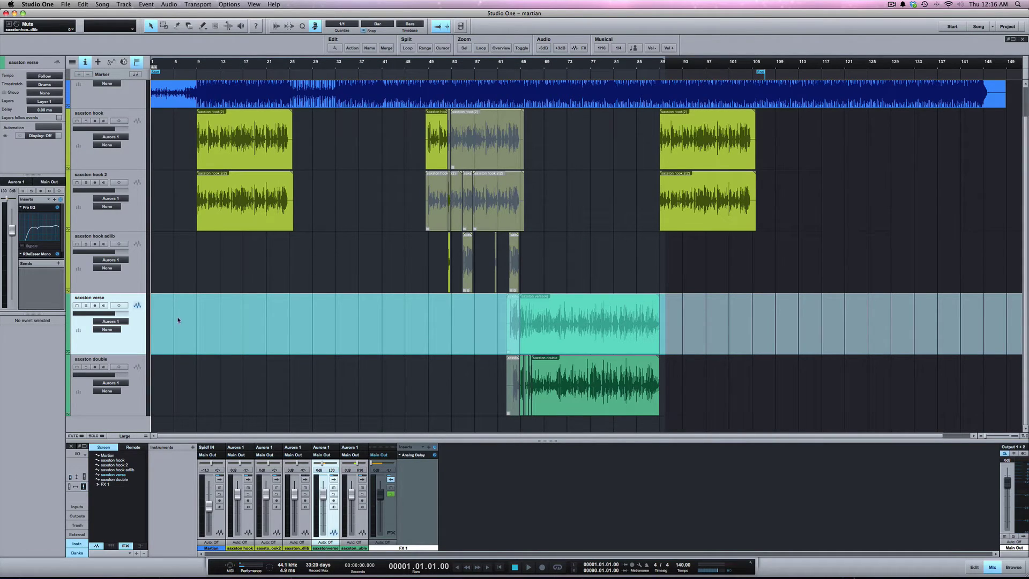
key("slash")
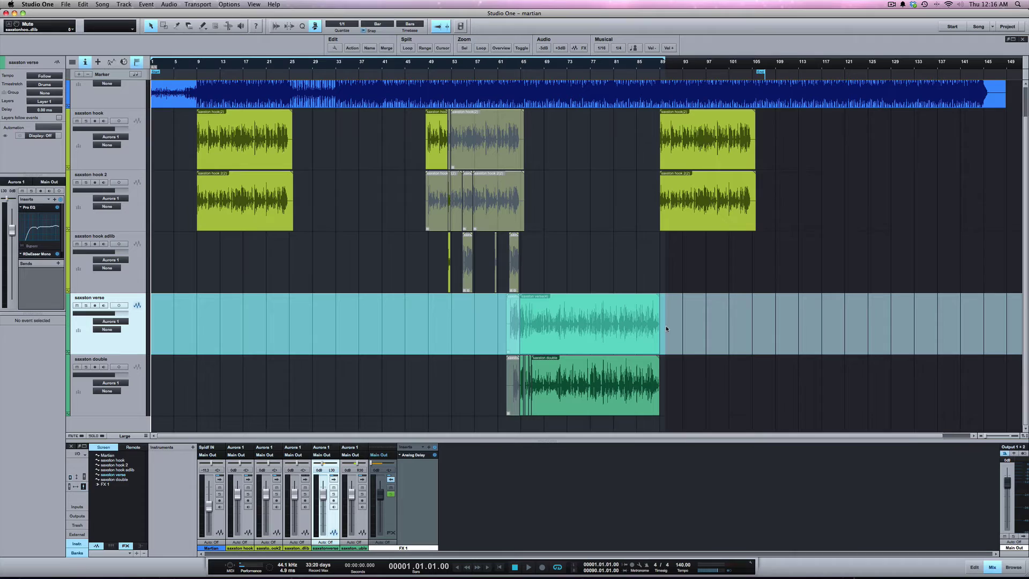
- Solo saxston verse and double, then set Export Stems to those tracks as 24-bit Wave files
left_click(85, 367)
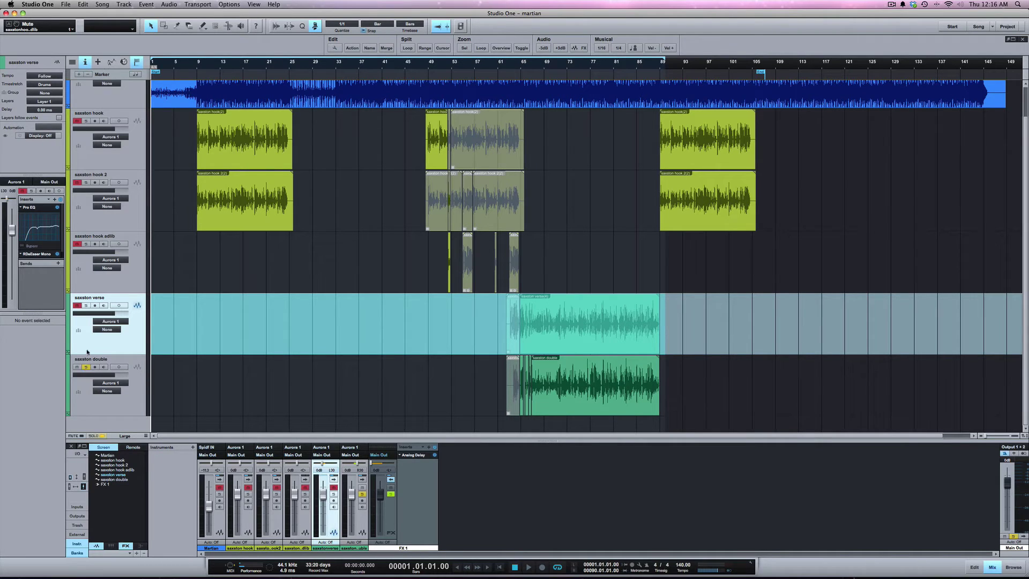
left_click(86, 305)
key("shift+super+e")
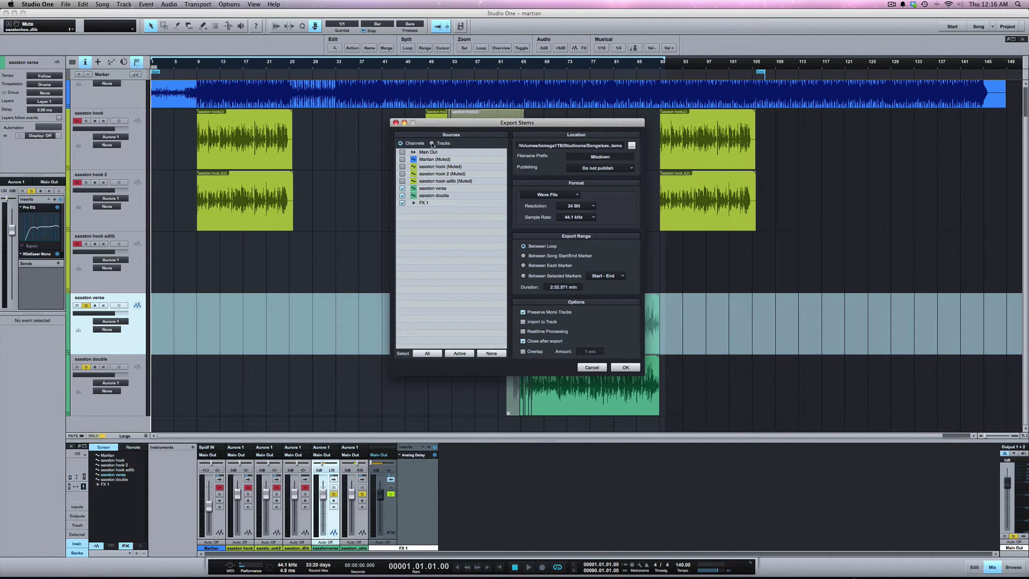
left_click(432, 144)
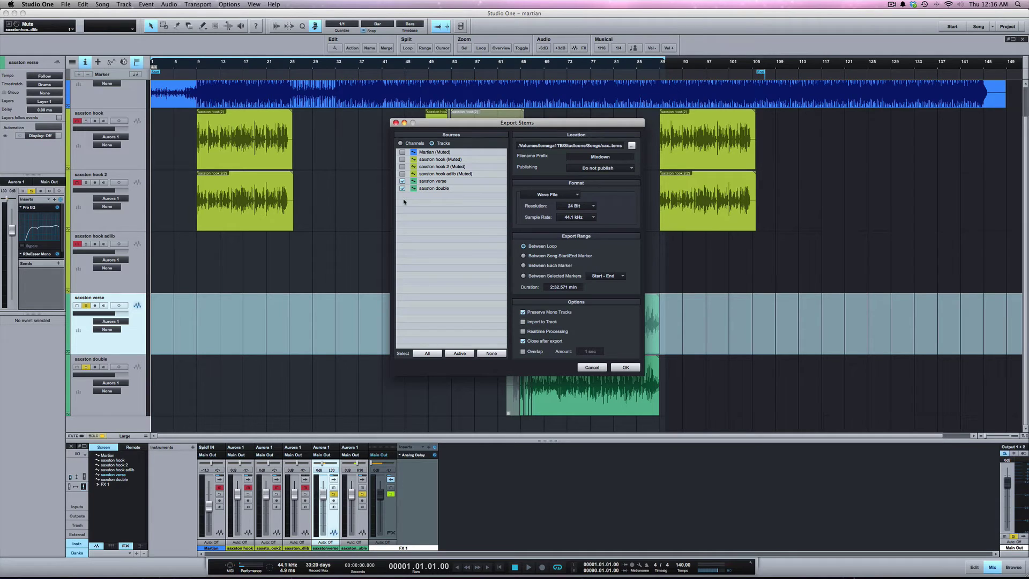
left_click(556, 196)
left_click(555, 196)
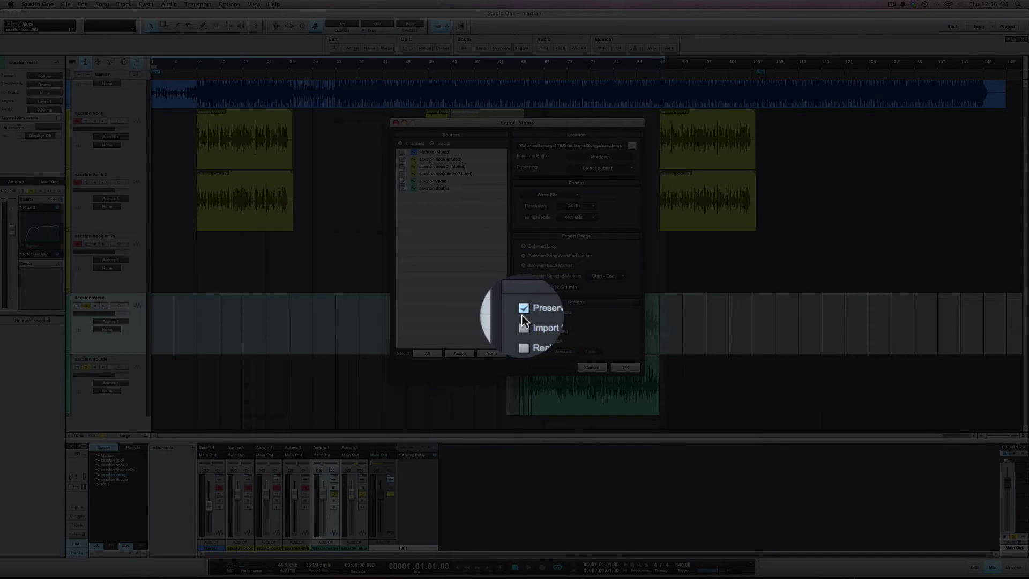
- Export the stems, writing both Mixdown WAV files to the Stems folder
left_click(625, 367)
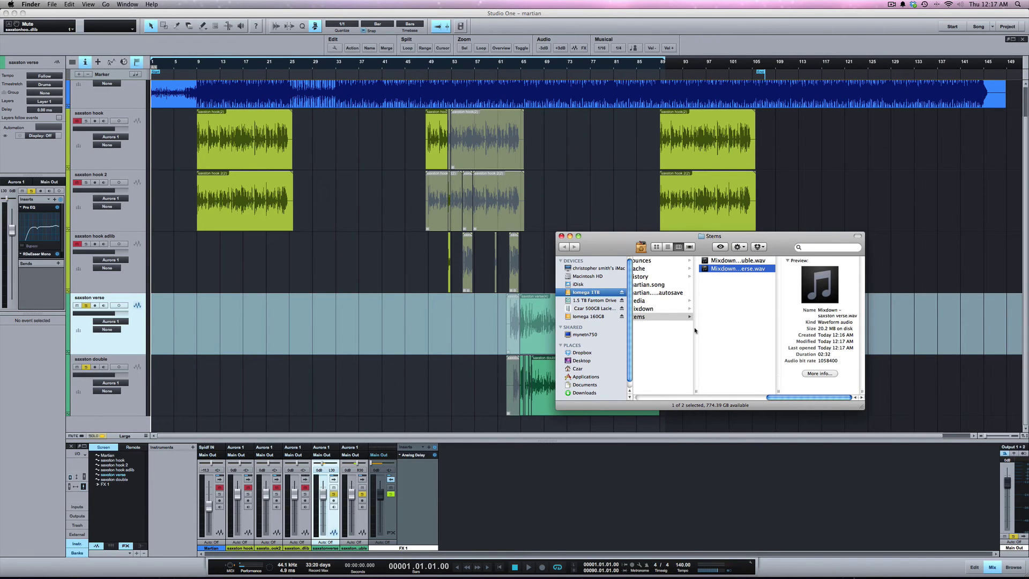
- Drag both Mixdown WAV files from the Stems folder into the song as new audio tracks
left_click_drag(635, 241, 647, 277)
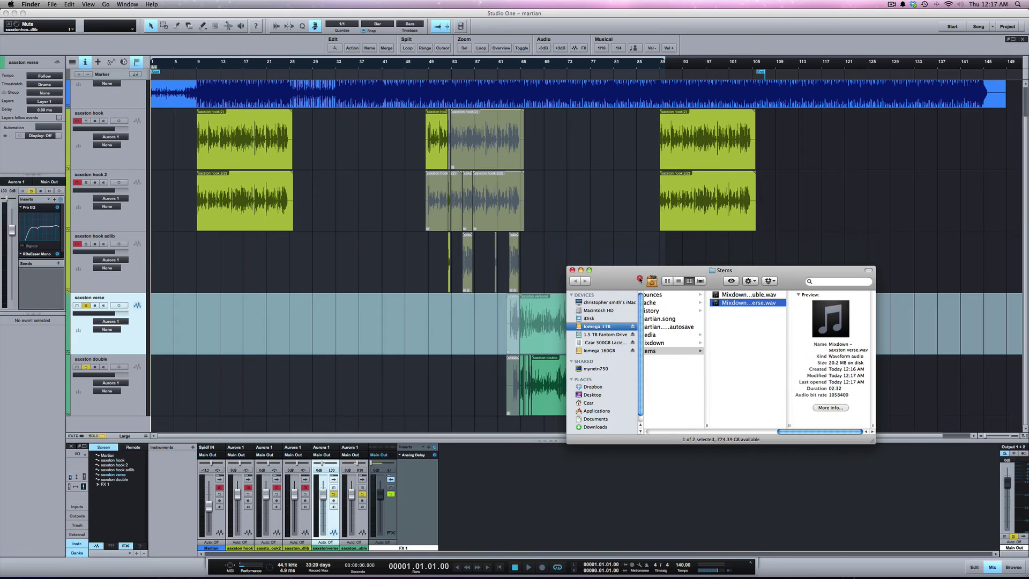
left_click(752, 296, "shift")
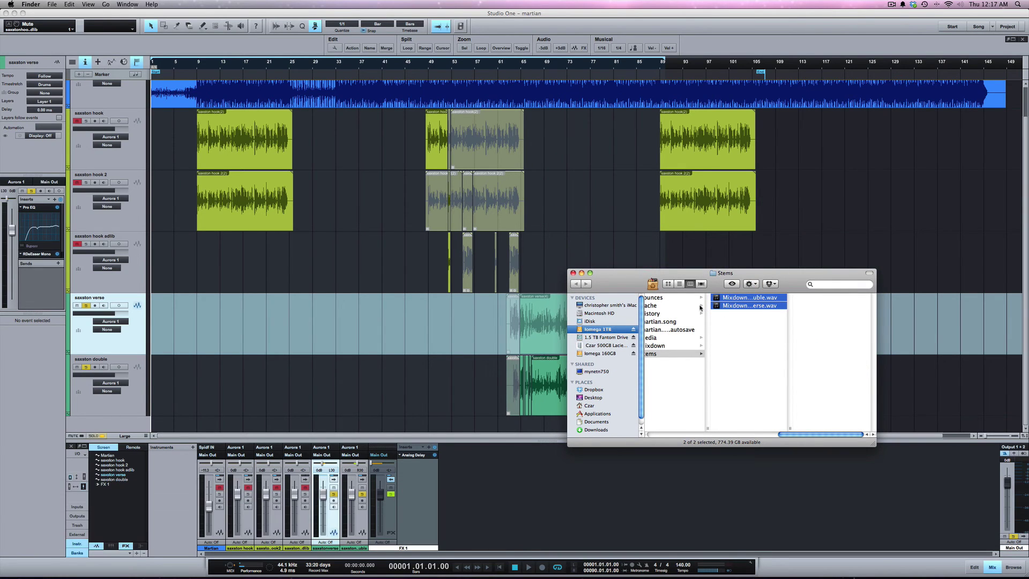
left_click(438, 381)
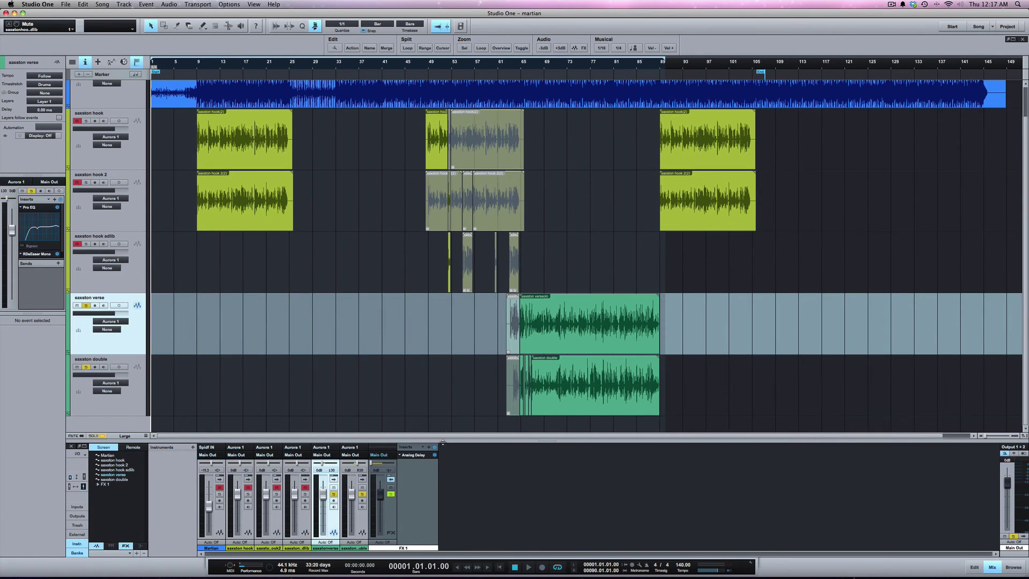
left_click(188, 553)
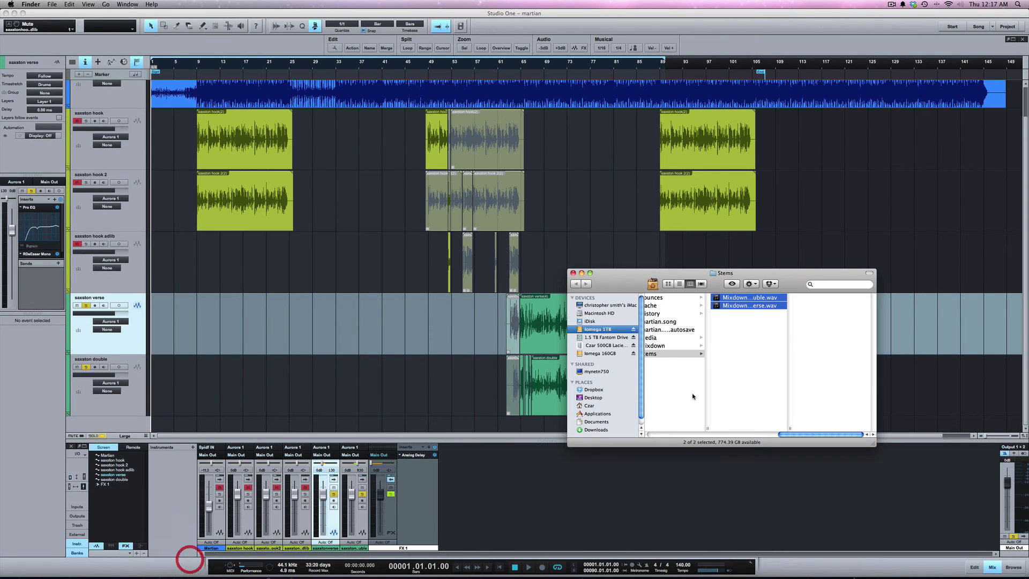
left_click_drag(730, 310, 398, 424)
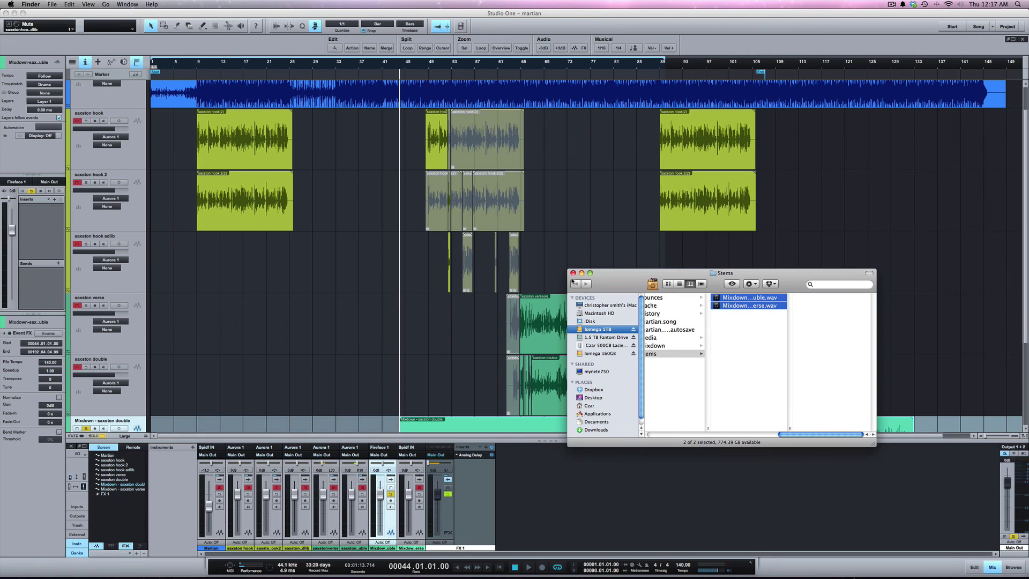
- Close the Stems window and move both Mixdown events to bar 1, aligned with the originals
left_click(573, 273)
scroll(669, 321, "down", 3)
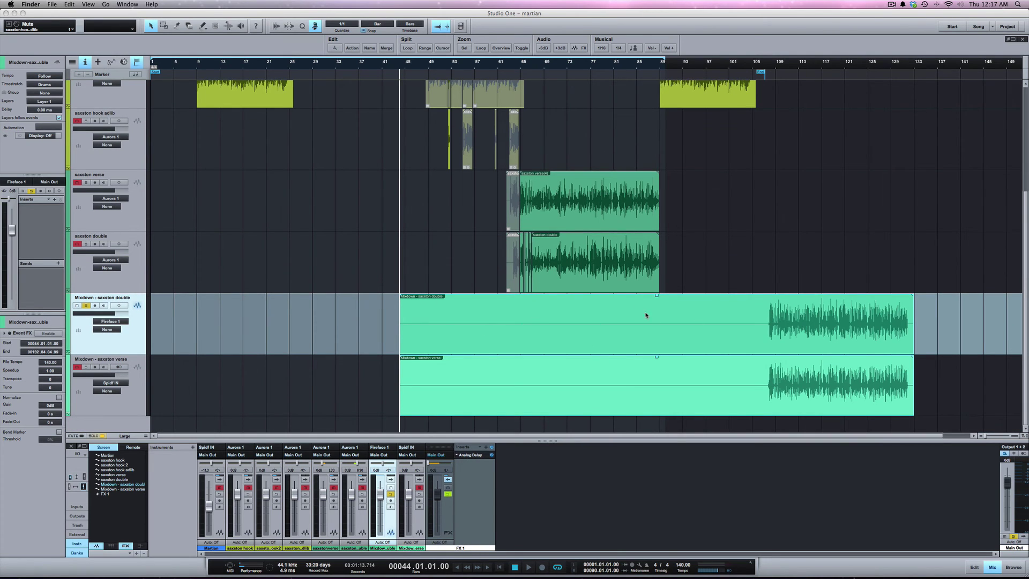
left_click(625, 391)
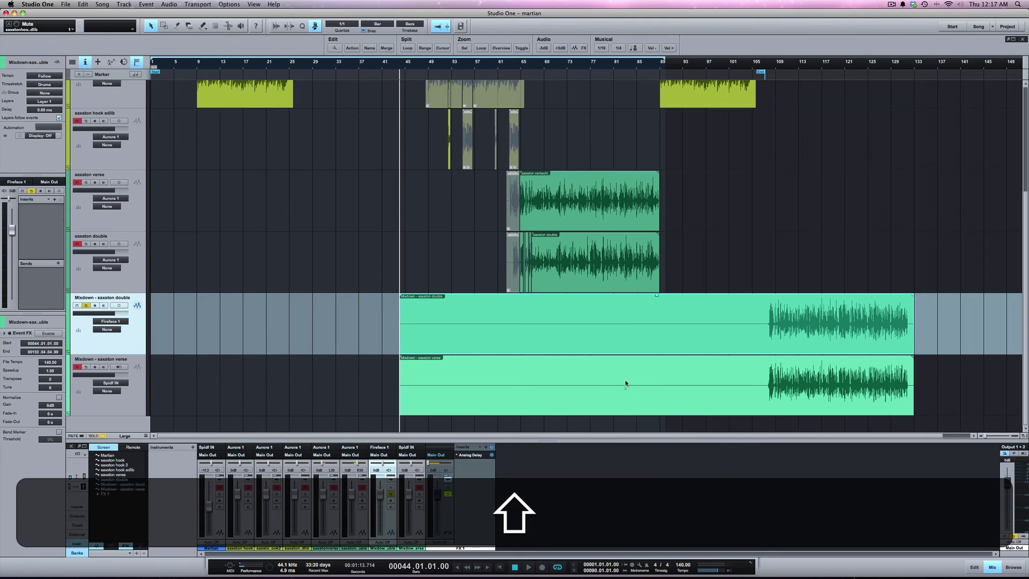
left_click(643, 327, "shift")
left_click_drag(651, 381, 368, 351)
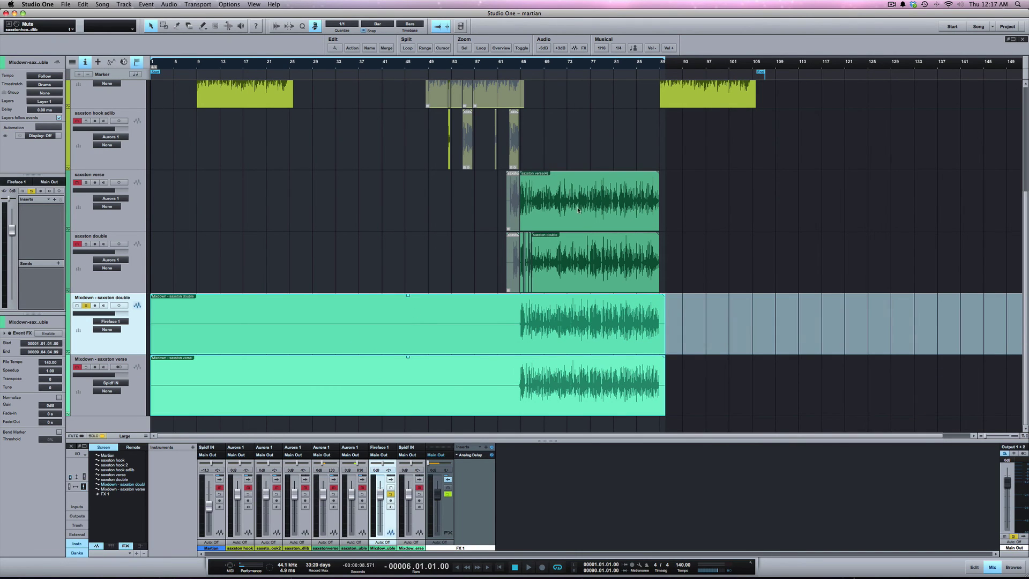
left_click(723, 263)
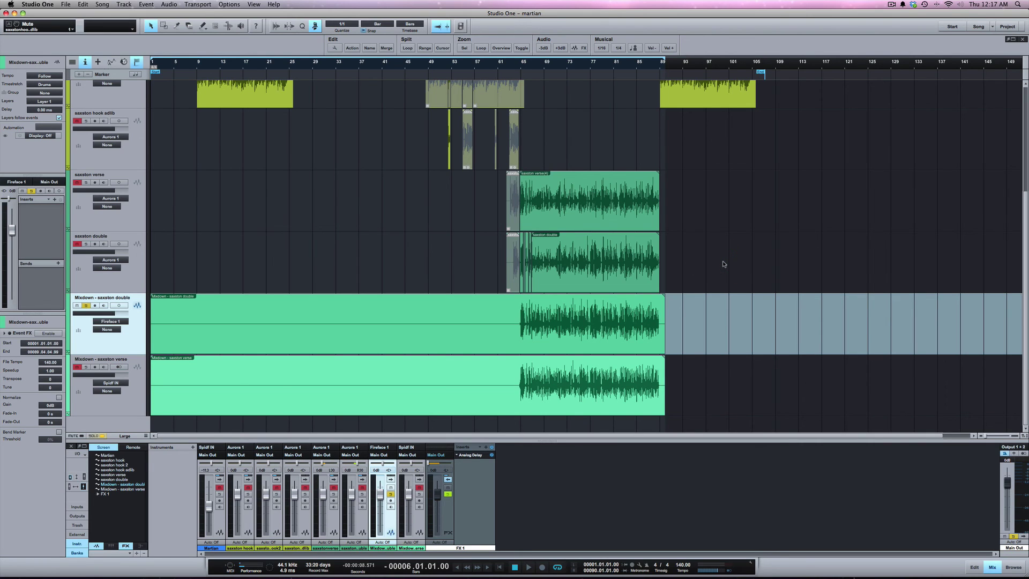